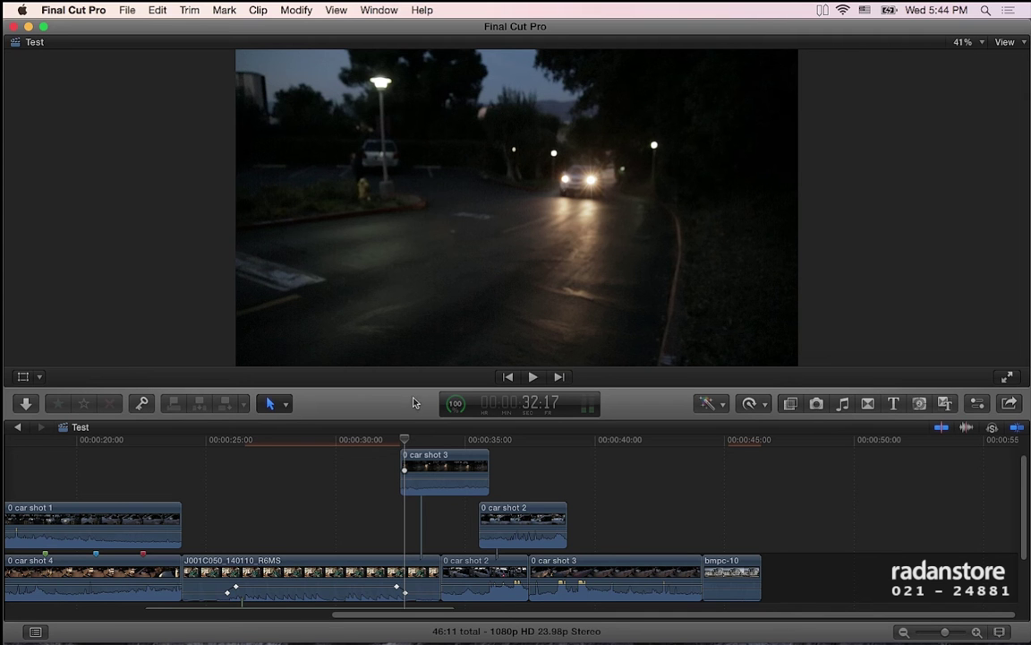
- Select the connected clip '0 car shot 3' in the Test timeline and open the Window menu
{"action": "scroll", "coordinate": [429, 479], "scroll_direction": "up", "scroll_amount": 1}
{"action": "scroll", "coordinate": [429, 479], "scroll_direction": "up", "scroll_amount": 3}
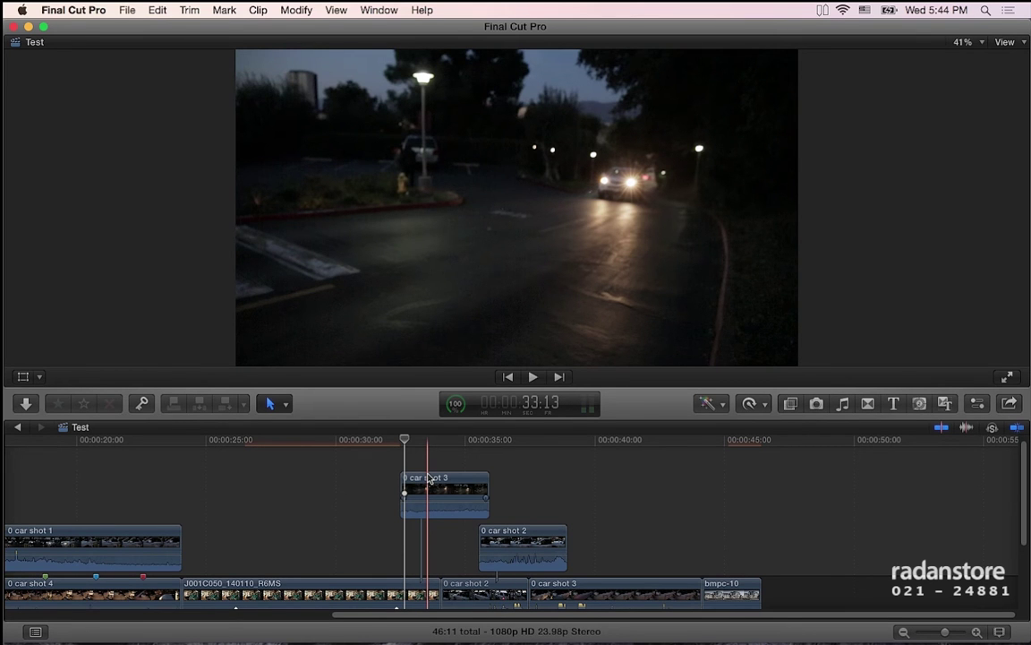
{"action": "left_click", "coordinate": [444, 490]}
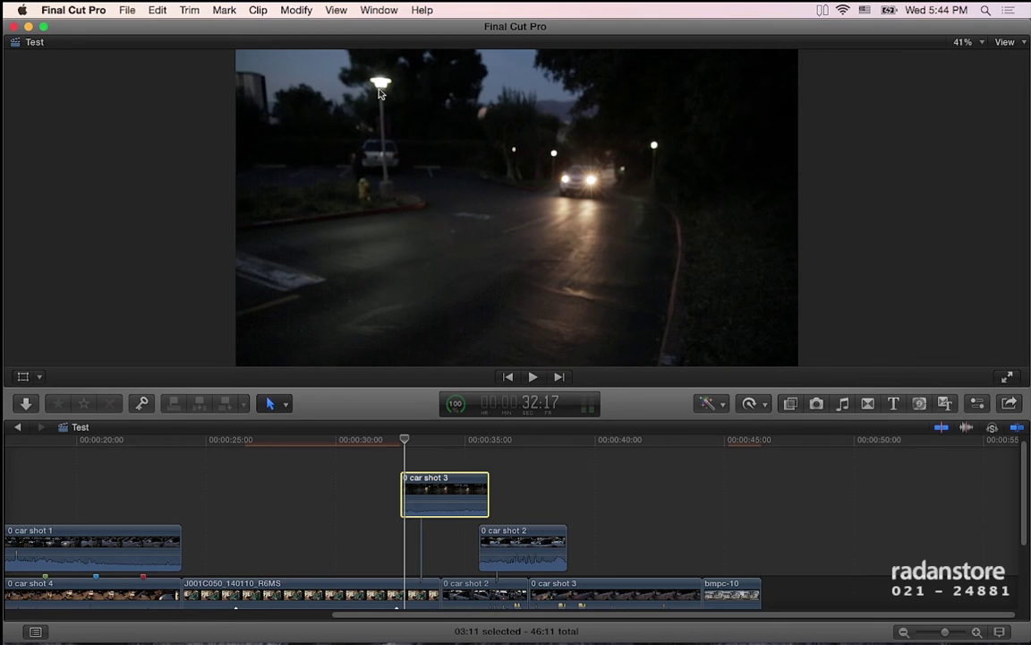
{"action": "left_click", "coordinate": [371, 10]}
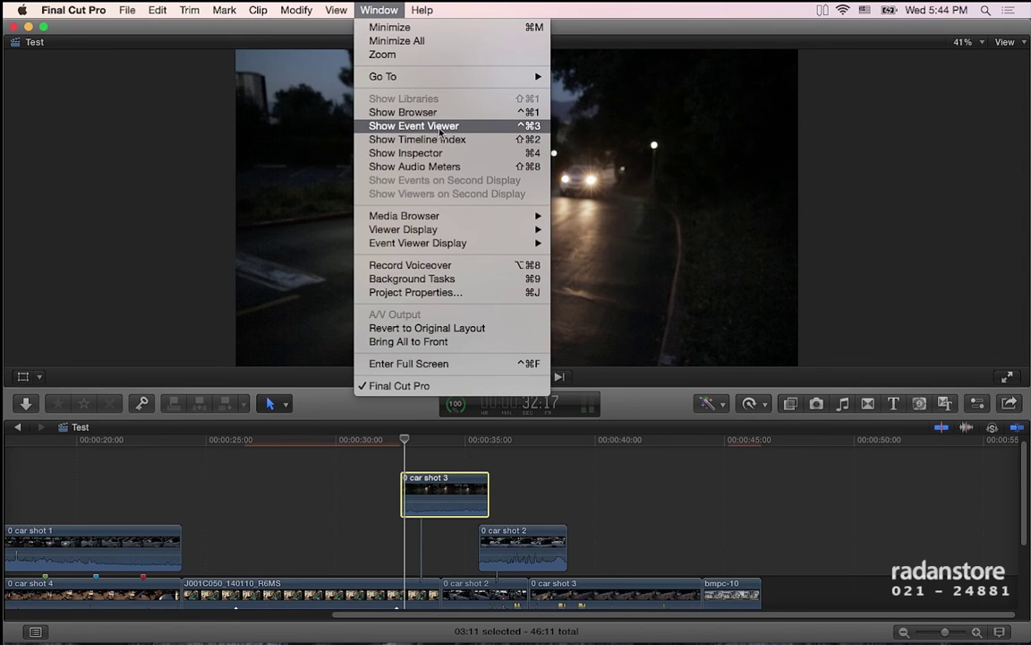
- Show the event viewer beside the main viewer and move the playhead to 36:19
{"action": "left_click", "coordinate": [408, 127]}
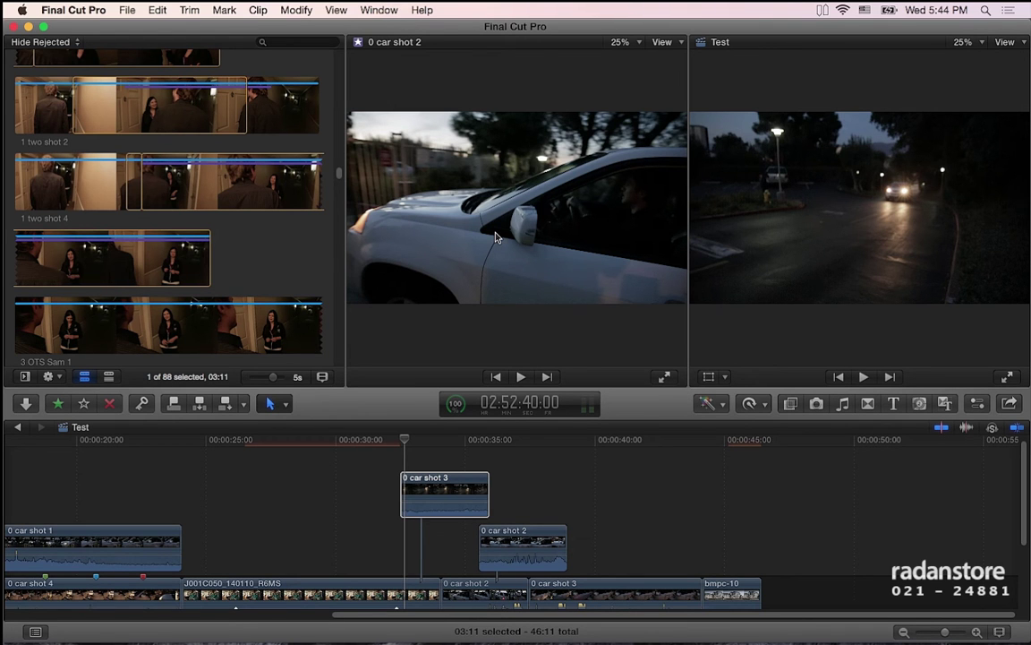
{"action": "left_click", "coordinate": [511, 491]}
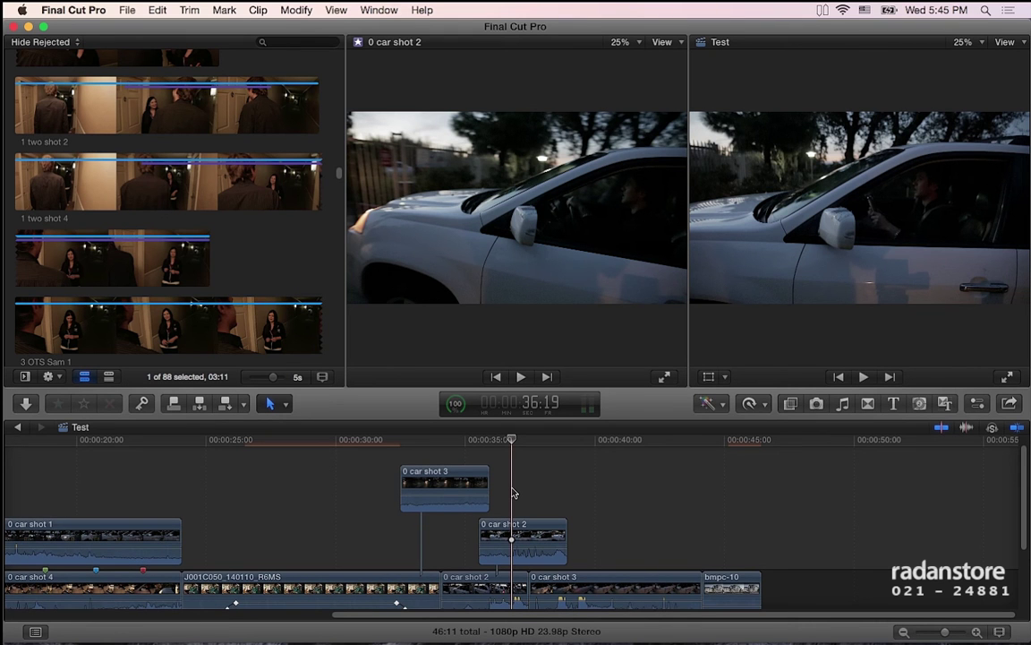
- Select '0 car shot 2' in the primary storyline, focus the clip browser, and open the File menu
{"action": "scroll", "coordinate": [513, 492], "scroll_direction": "down", "scroll_amount": 2}
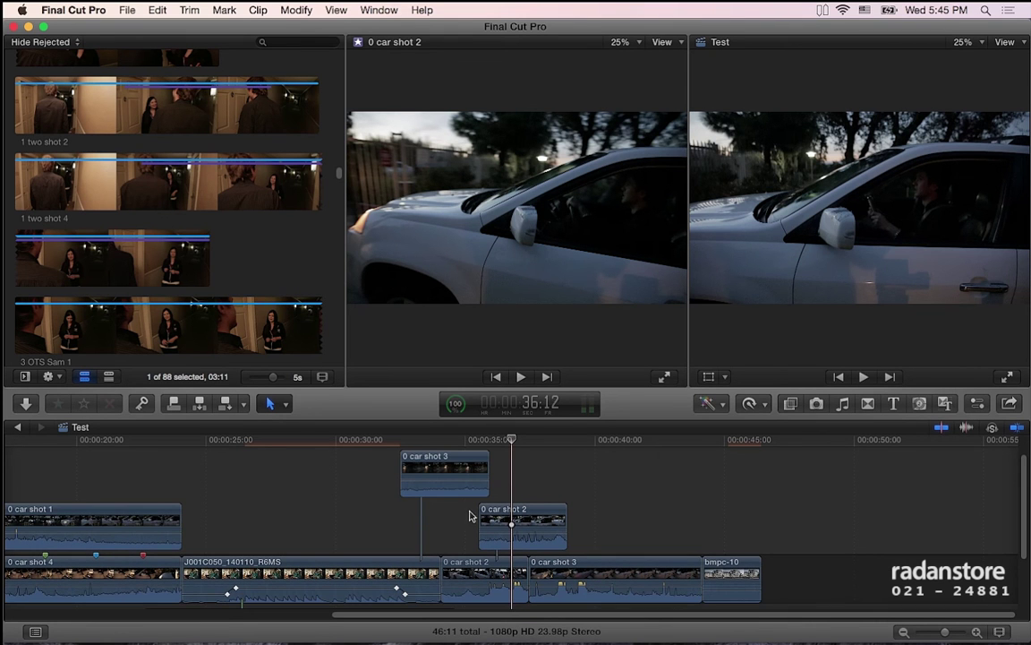
{"action": "left_click", "coordinate": [473, 578]}
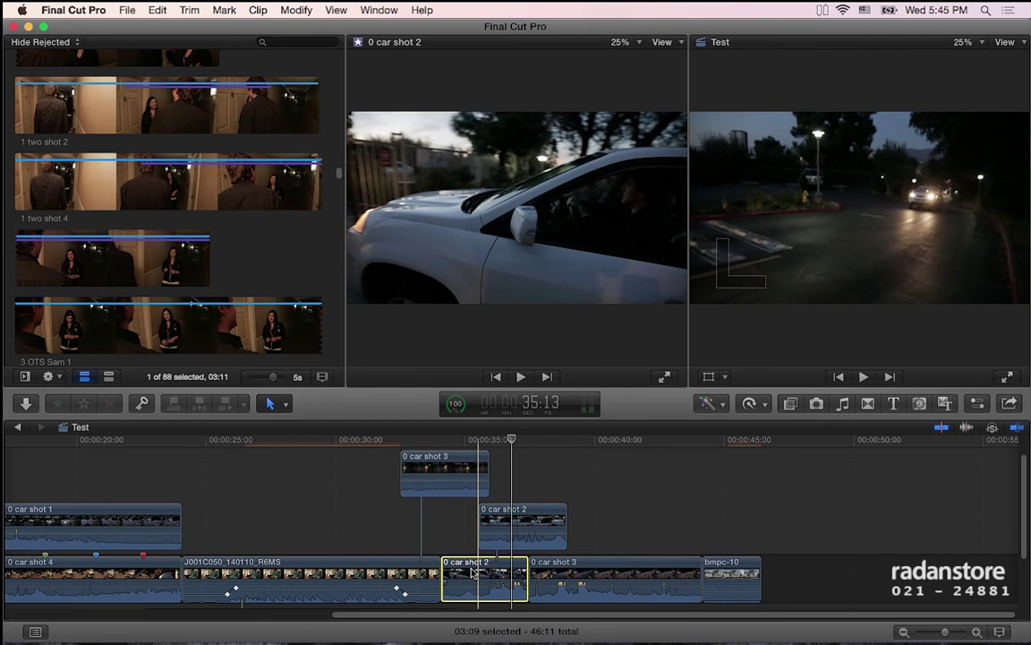
{"action": "left_click", "coordinate": [225, 225]}
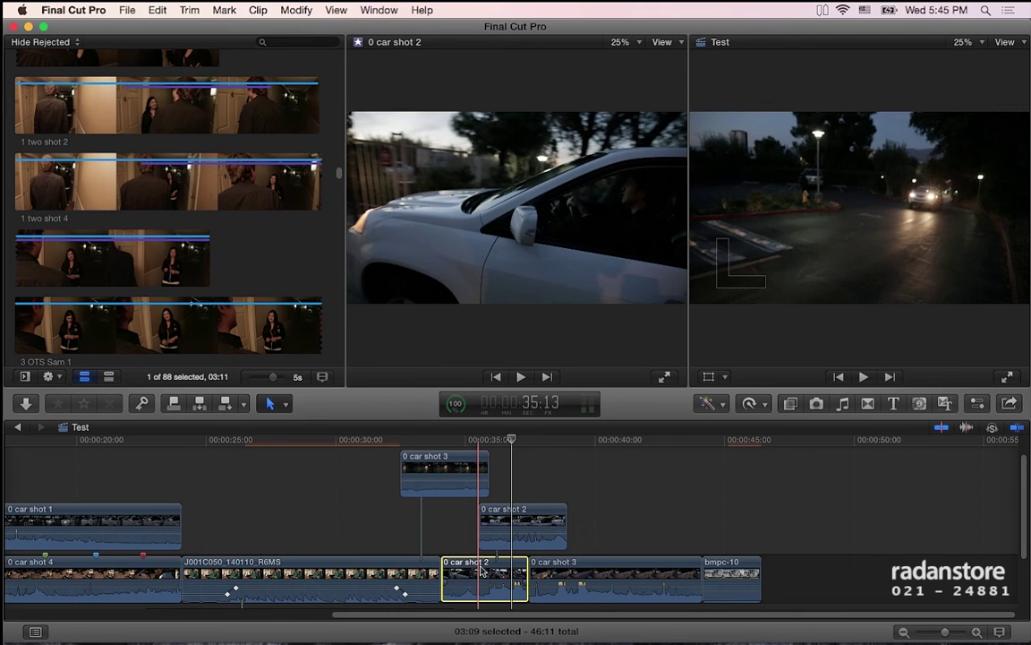
{"action": "left_click", "coordinate": [130, 9]}
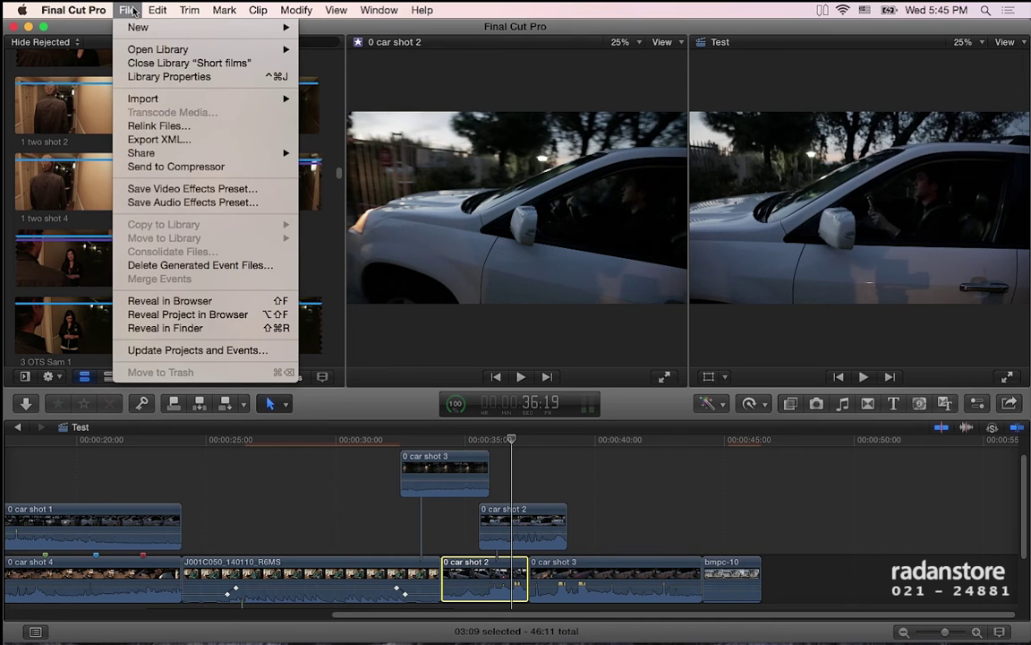
- Reveal the J001C050_140110_R6MS timeline clip's source in the browser with Shift-F
{"action": "left_click", "coordinate": [170, 301]}
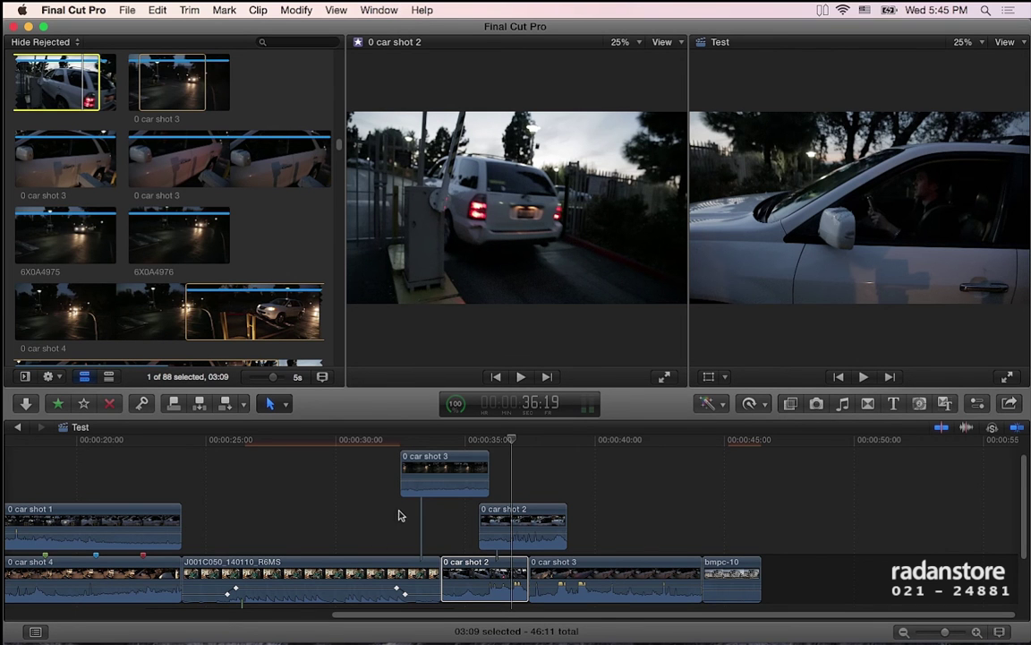
{"action": "left_click", "coordinate": [354, 573]}
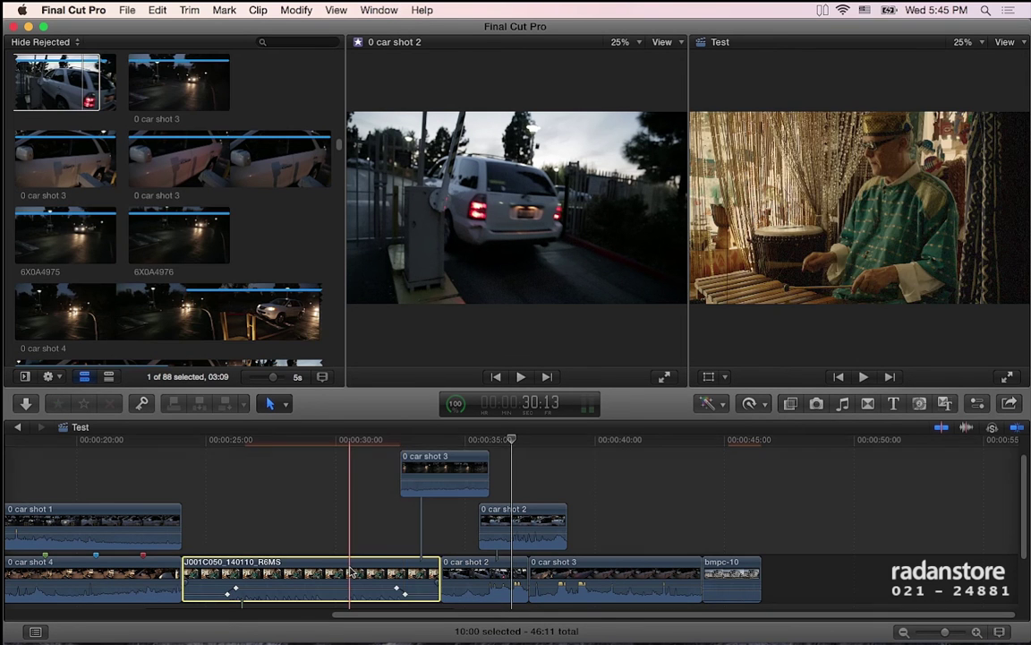
{"action": "key", "text": "shift+f"}
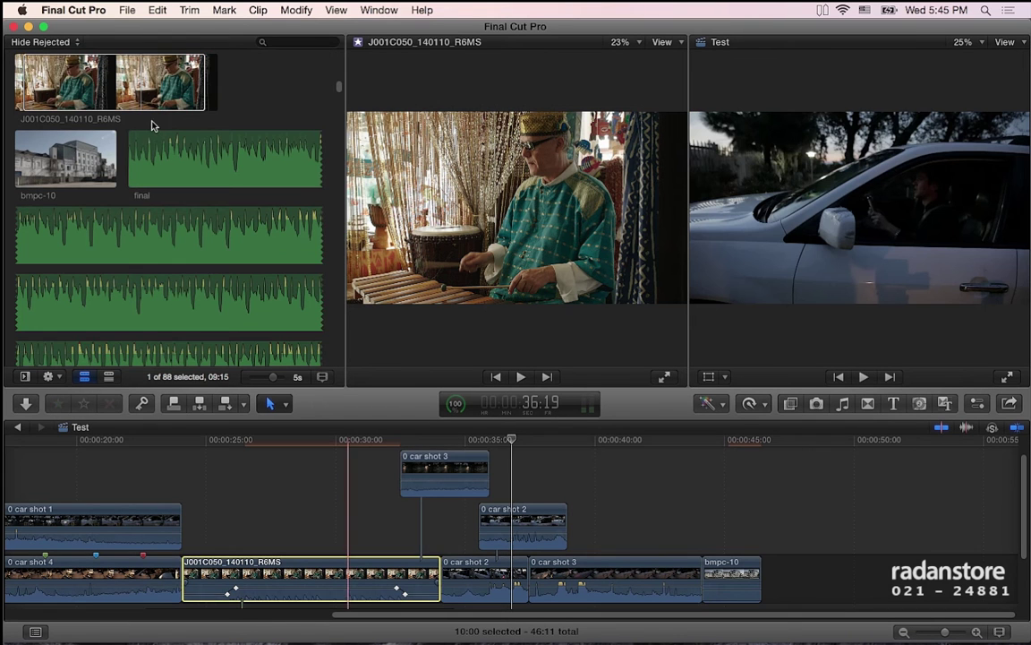
- Mark an 08:07 range in the J001C050_140110_R6MS browser clip
{"action": "left_click", "coordinate": [197, 88]}
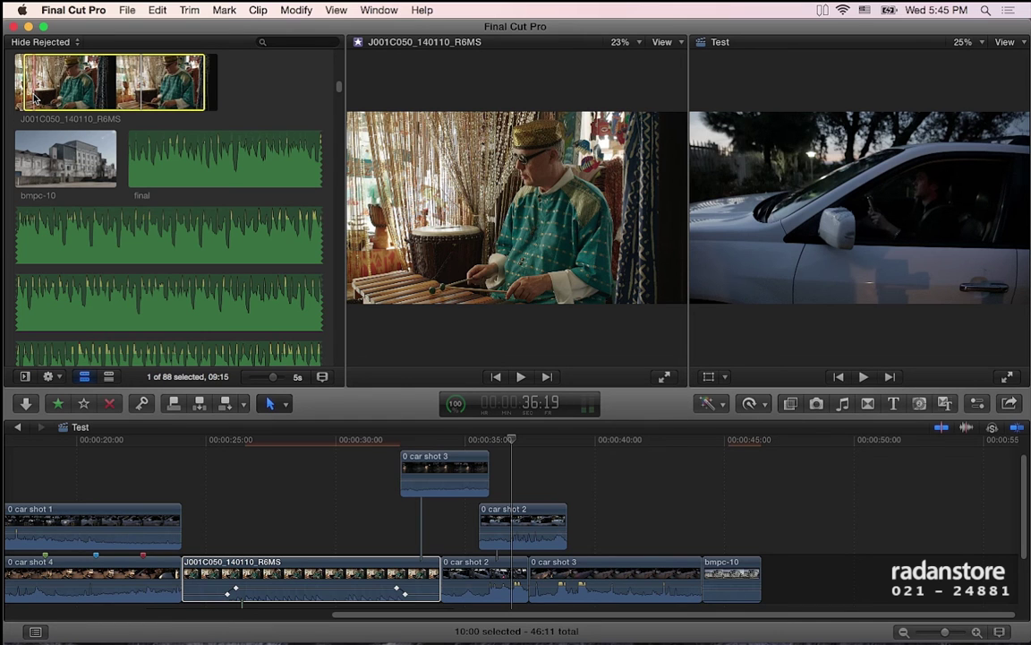
{"action": "key", "text": "i"}
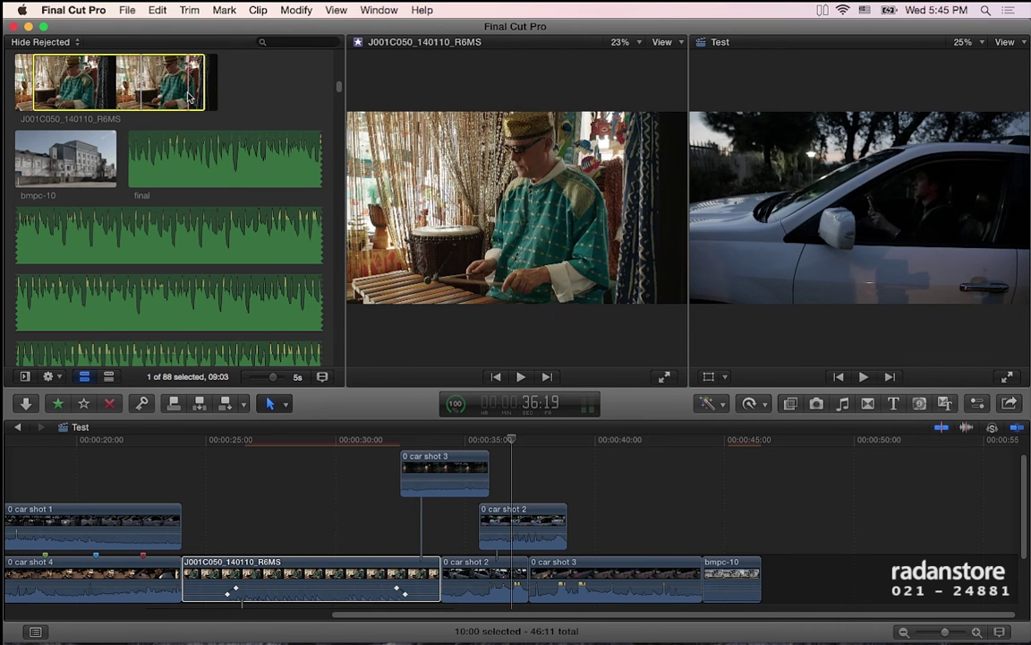
{"action": "key", "text": "o"}
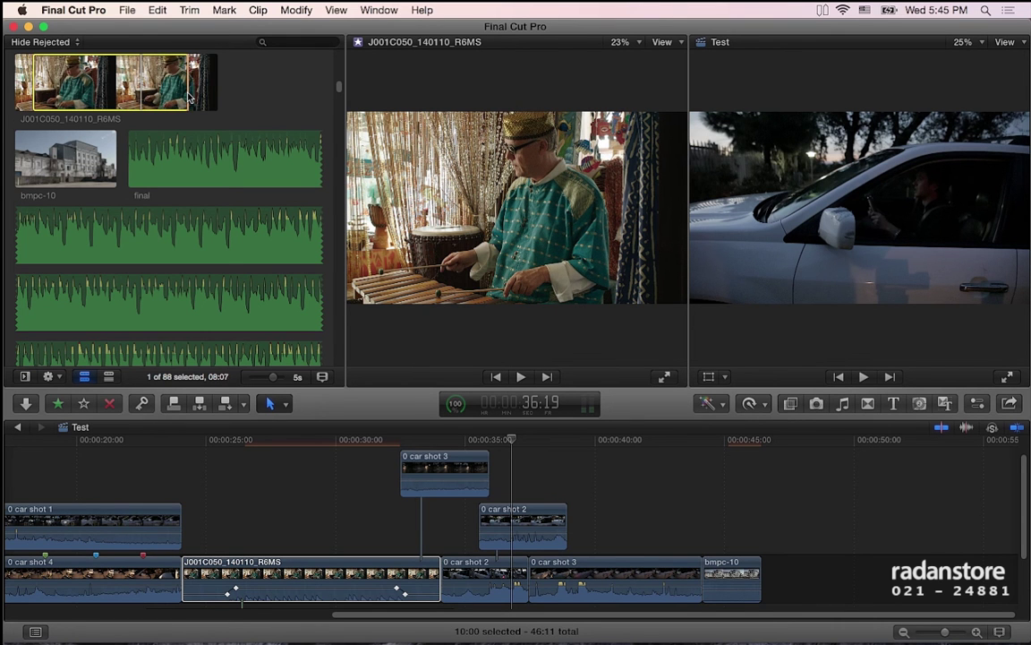
- Replace the J001C050_140110_R6MS timeline clip with the 08:07 browser range, shortening the project to 45:02
{"action": "left_click_drag", "start_coordinate": [188, 96], "coordinate": [285, 576]}
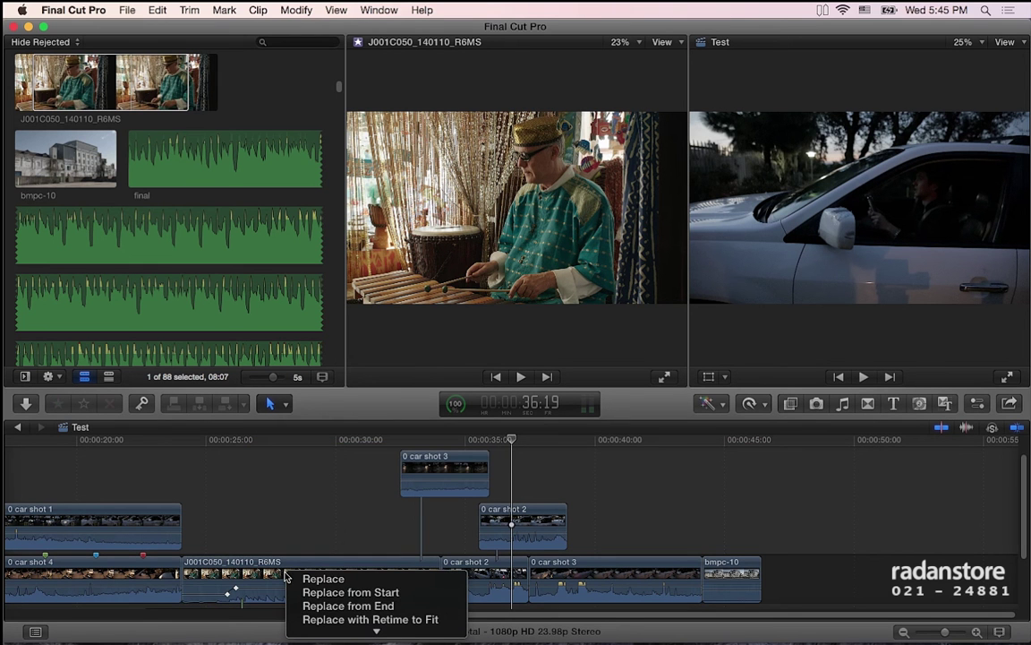
{"action": "left_click", "coordinate": [305, 578]}
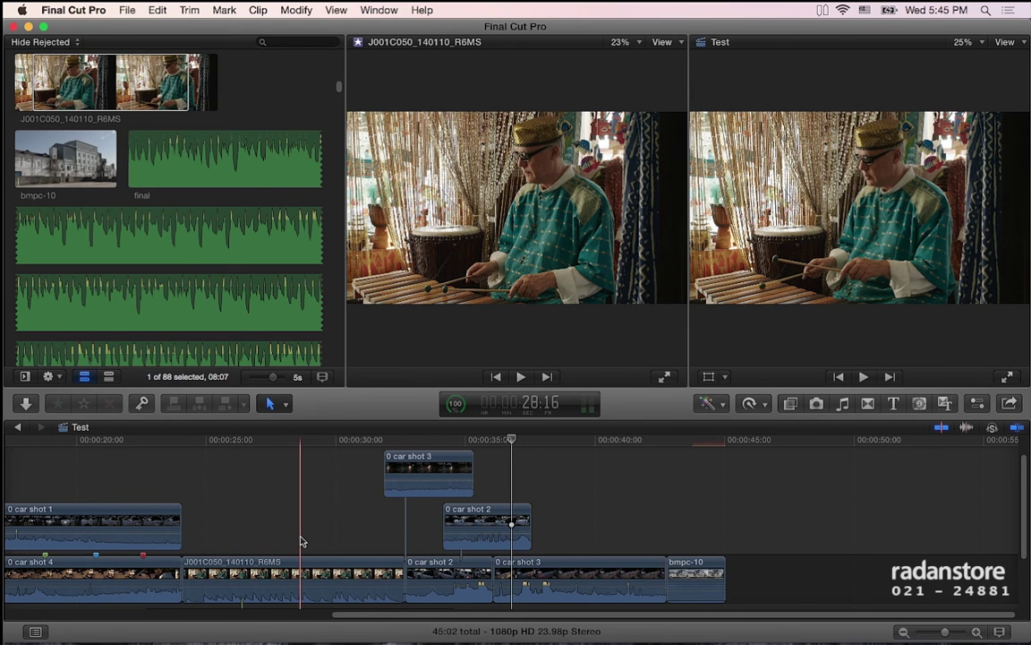
{"action": "left_click", "coordinate": [379, 10]}
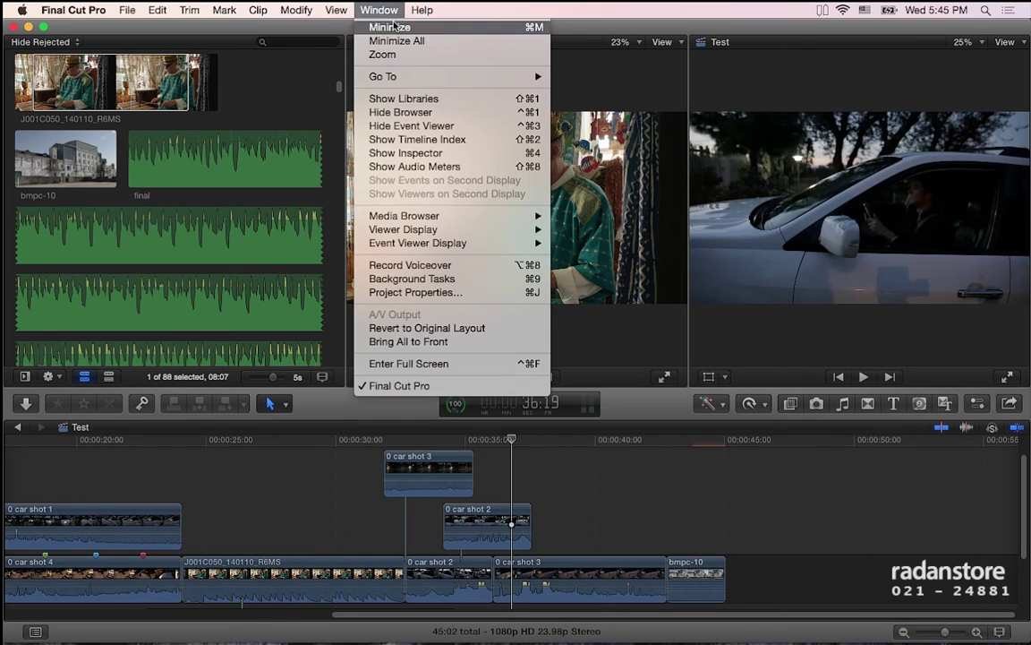
- Hide the browser, then select the shot 2 end edge, the shot 2/3 edit point, and storyline clip
{"action": "left_click", "coordinate": [405, 113]}
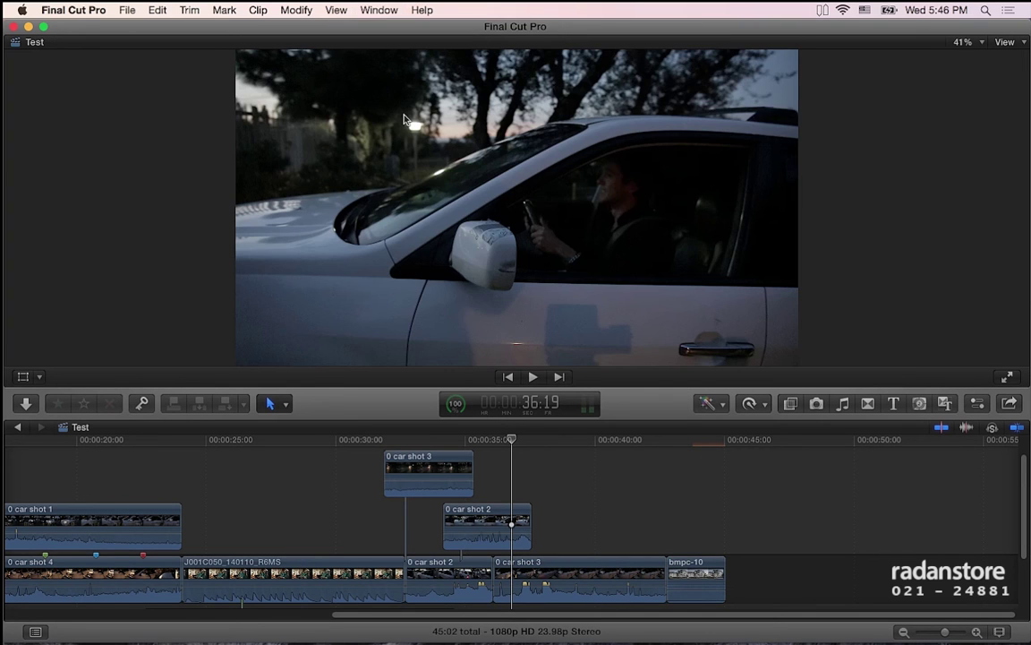
{"action": "left_click", "coordinate": [527, 509]}
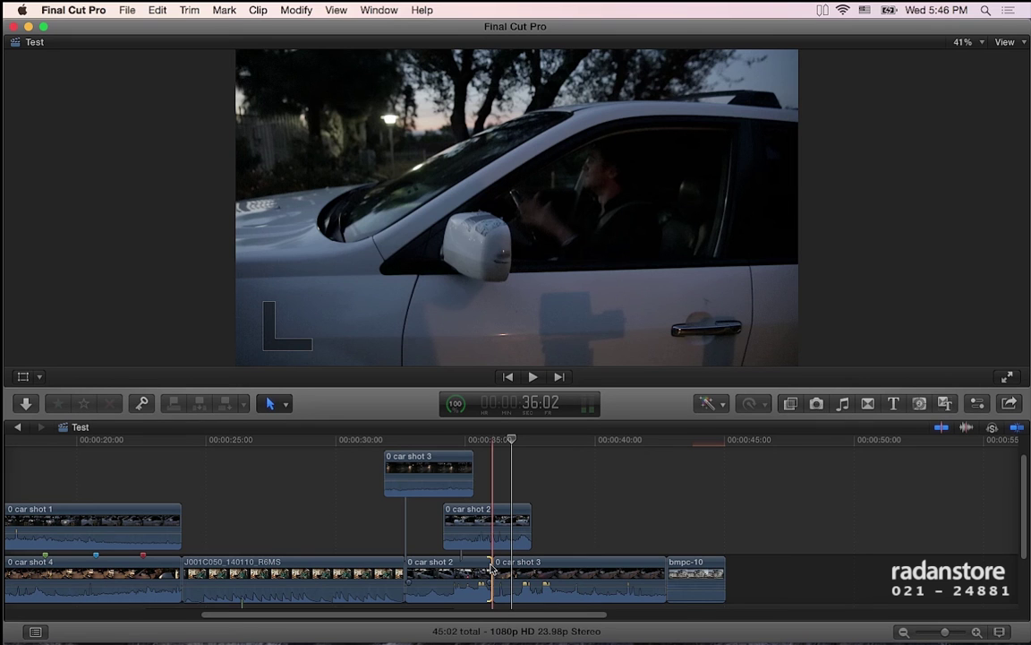
{"action": "left_click", "coordinate": [491, 569]}
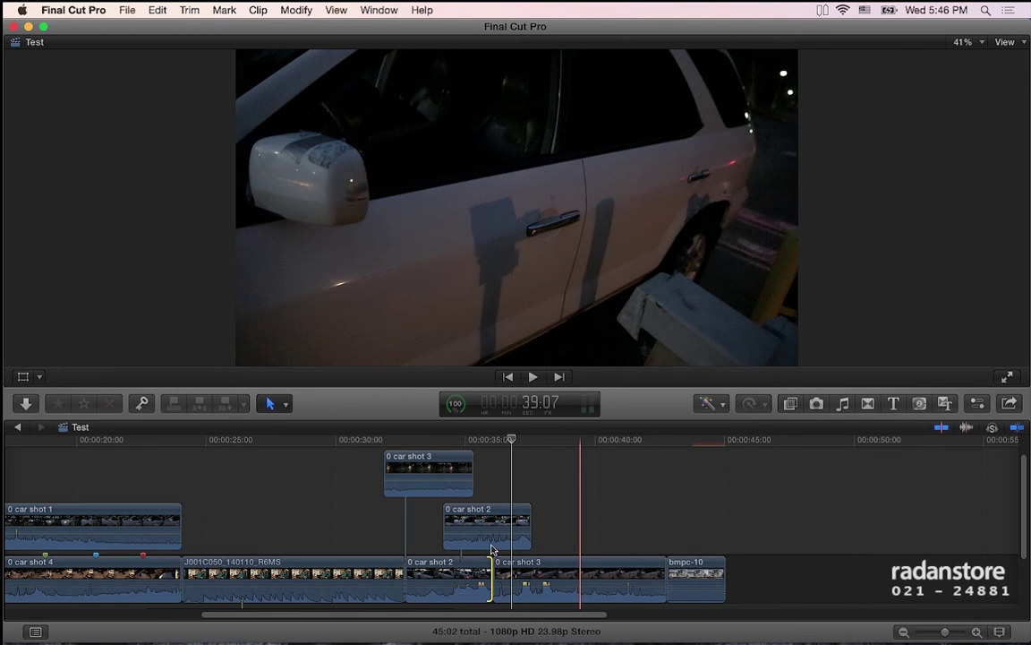
{"action": "left_click", "coordinate": [446, 575]}
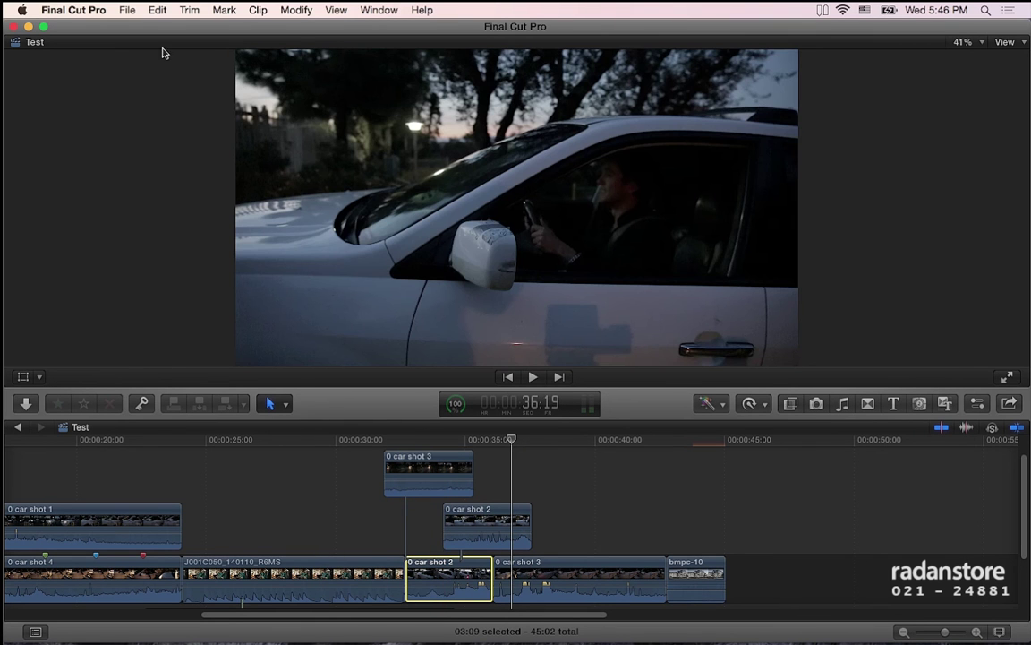
- Reveal the Test project in the browser and select it in the Projects list
{"action": "left_click", "coordinate": [128, 9]}
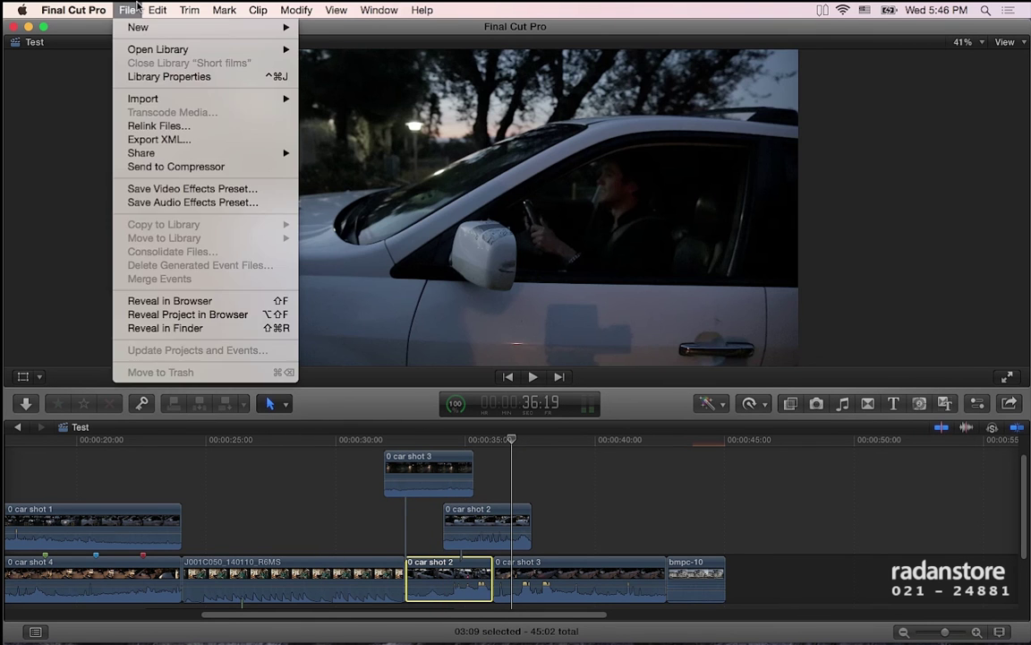
{"action": "left_click", "coordinate": [268, 315]}
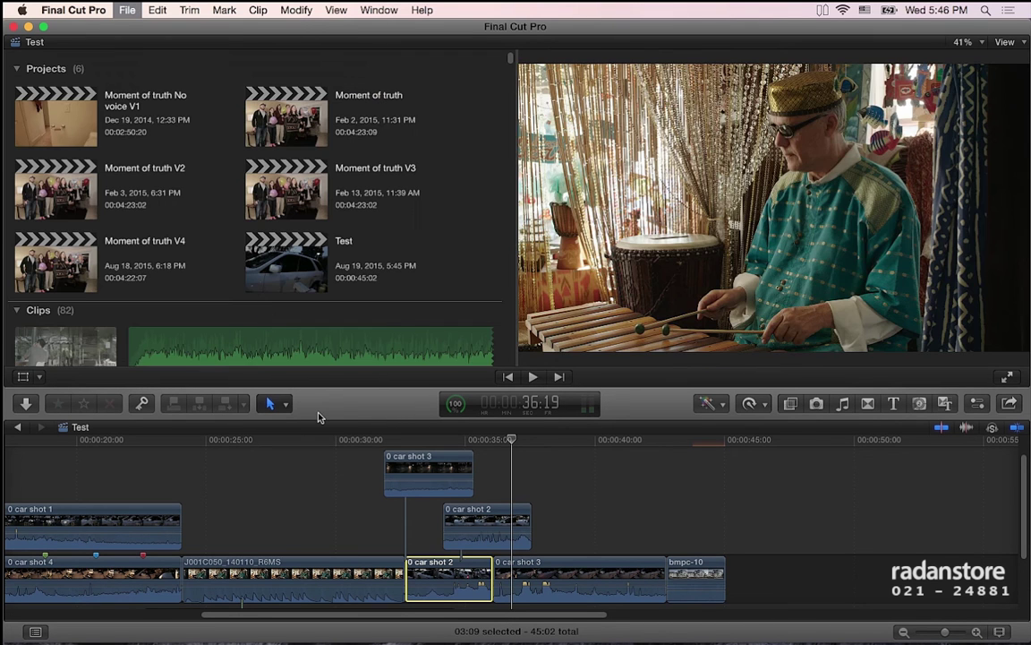
{"action": "left_click", "coordinate": [293, 262]}
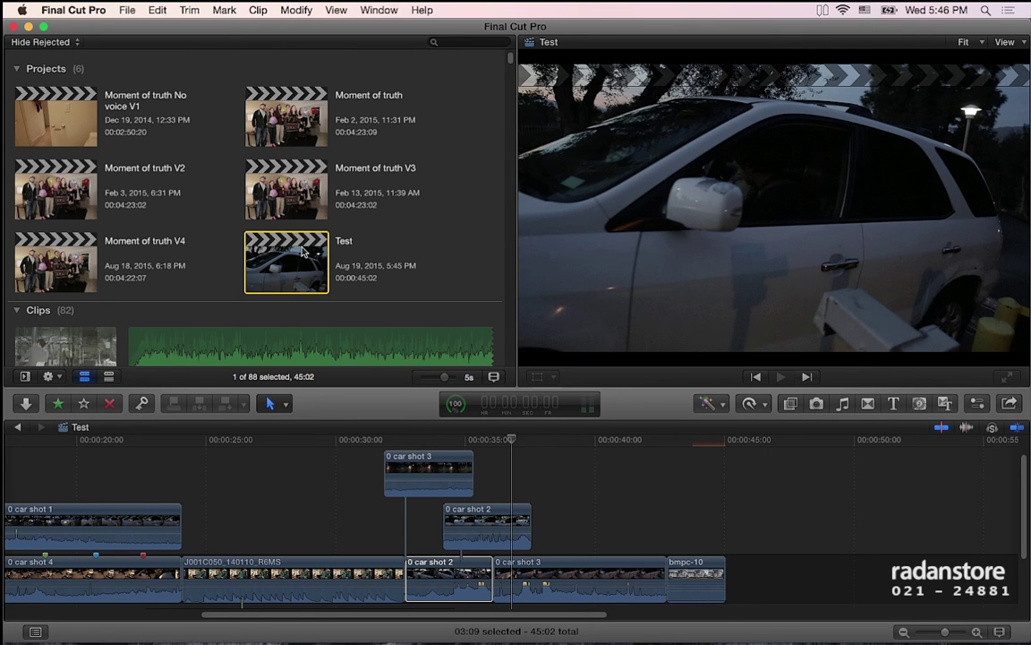
- Select storyline clip '0 car shot 2', then connected clips '0 car shot 3' and '0 car shot 2'
{"action": "scroll", "coordinate": [302, 253], "scroll_direction": "down", "scroll_amount": 1}
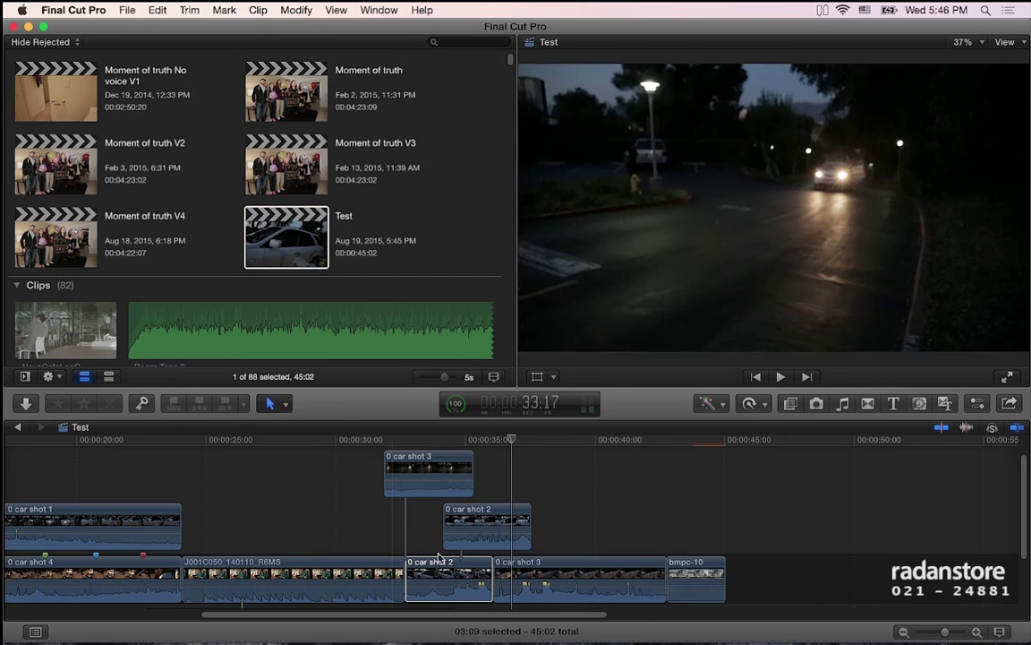
{"action": "left_click", "coordinate": [447, 577]}
{"action": "left_click", "coordinate": [452, 488]}
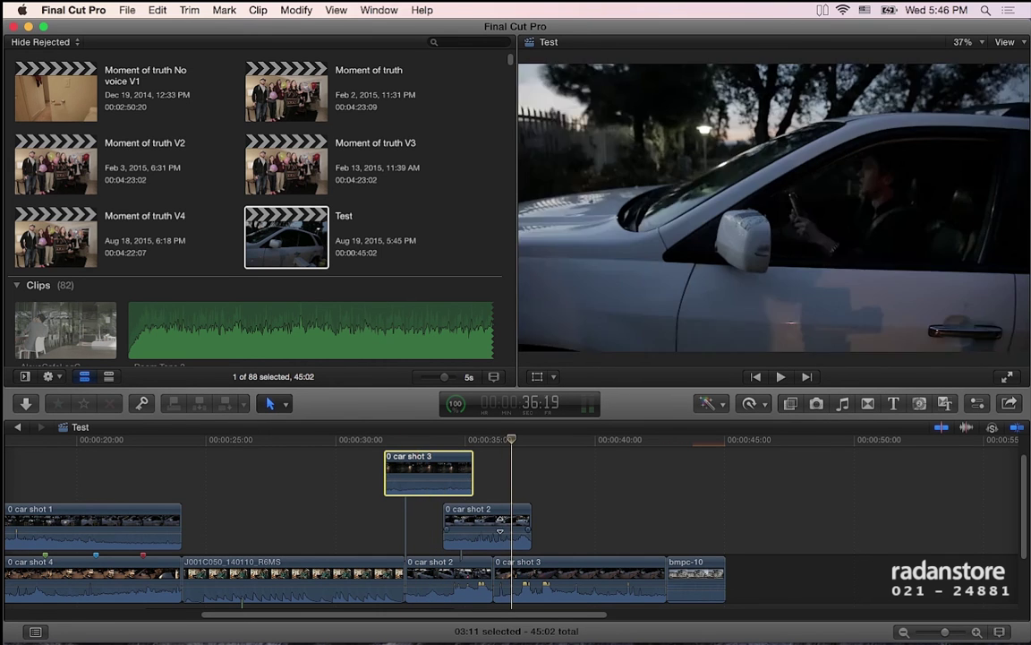
{"action": "left_click", "coordinate": [496, 522]}
{"action": "left_click", "coordinate": [127, 10]}
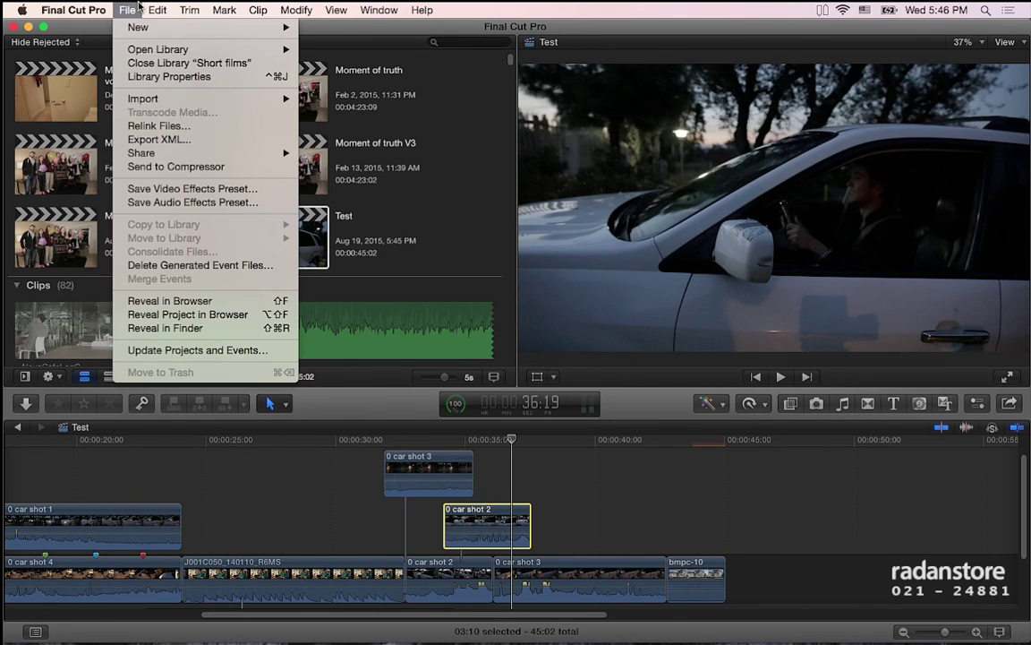
{"action": "left_click", "coordinate": [248, 329]}
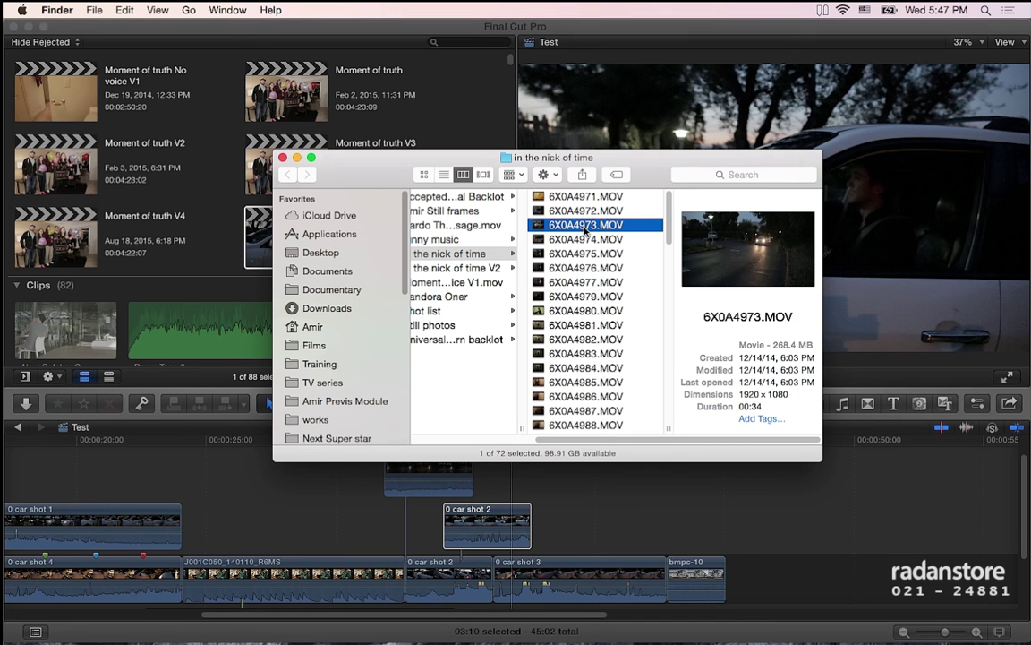
{"action": "left_click", "coordinate": [208, 387]}
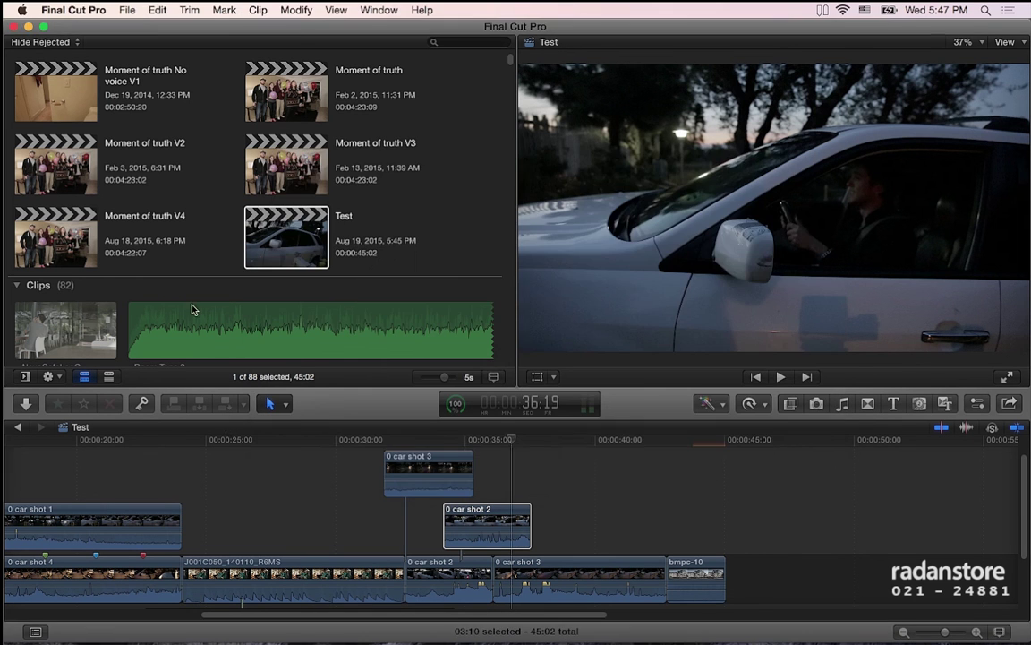
{"action": "left_click", "coordinate": [127, 10]}
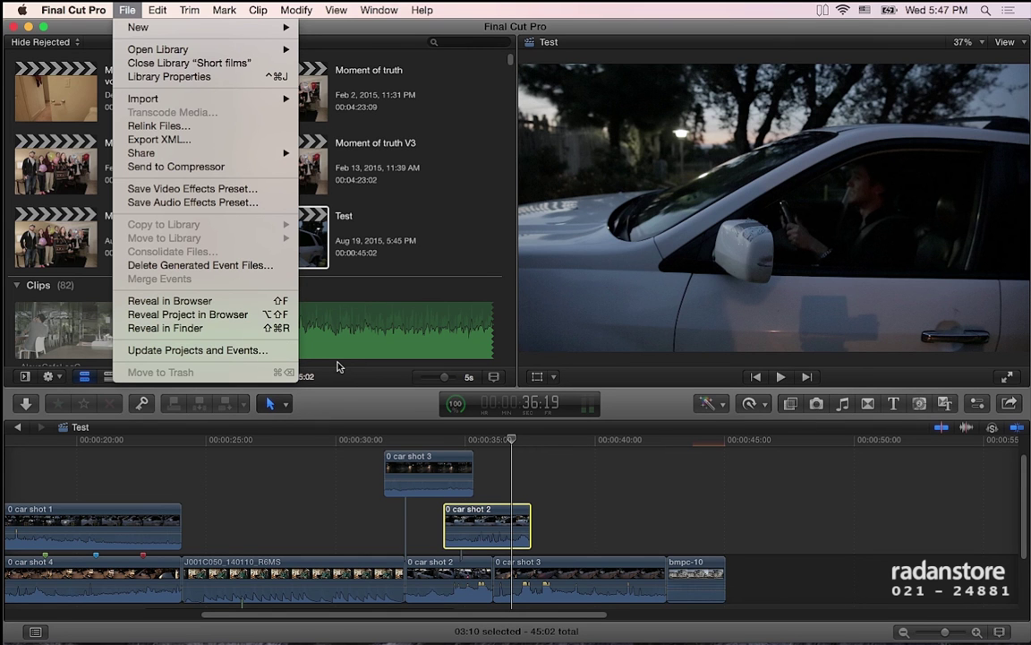
{"action": "left_click", "coordinate": [385, 410]}
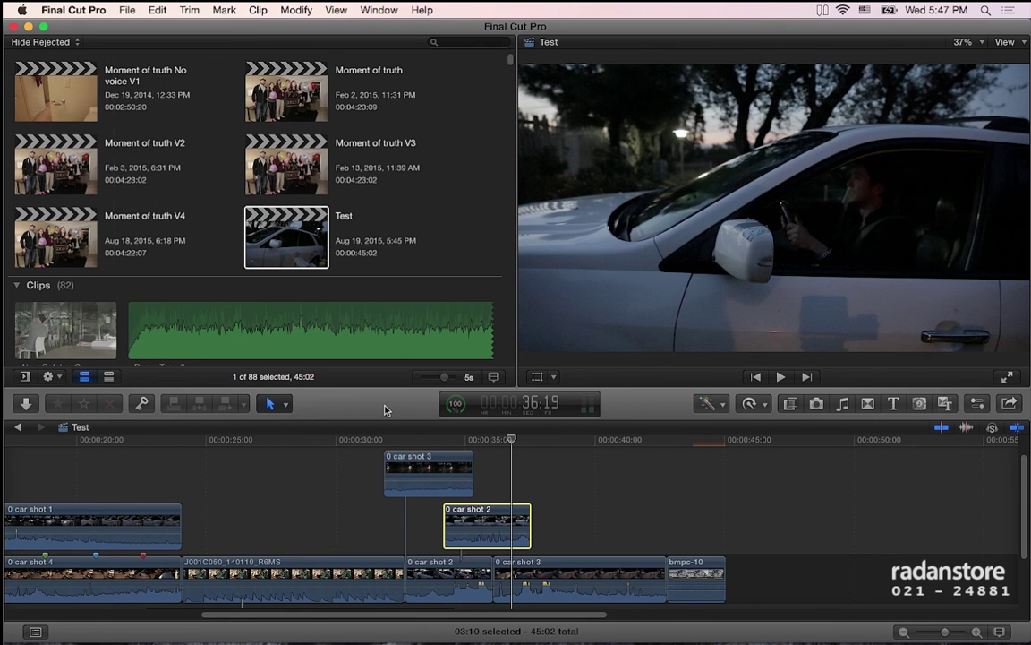